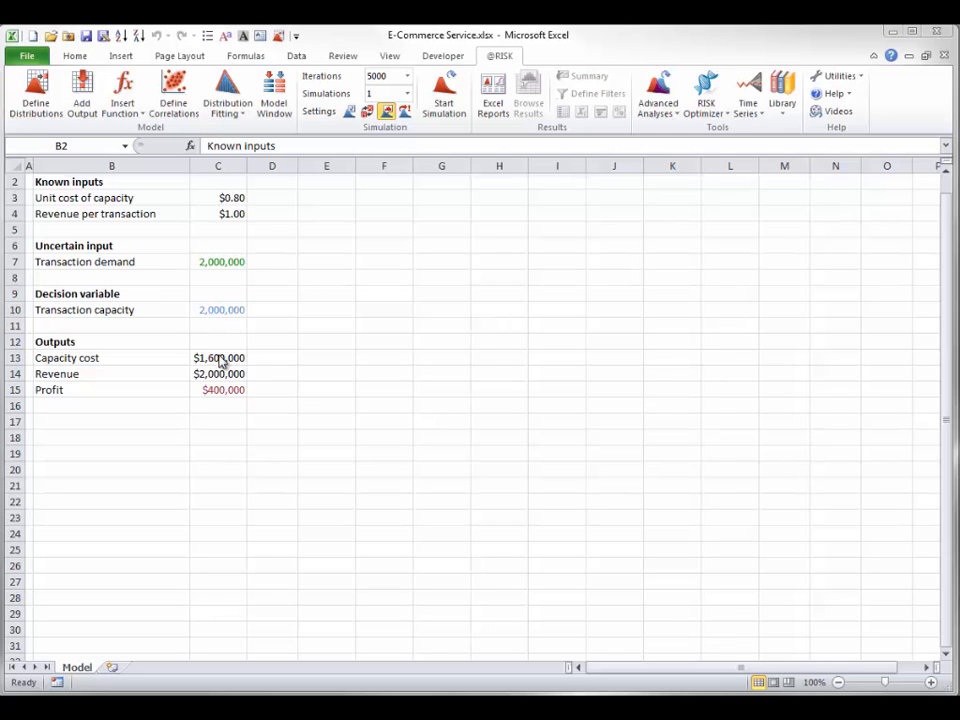
Inspect the formulas behind the capacity cost, revenue and profit outputs and the transaction demand input
left_click(217, 357)
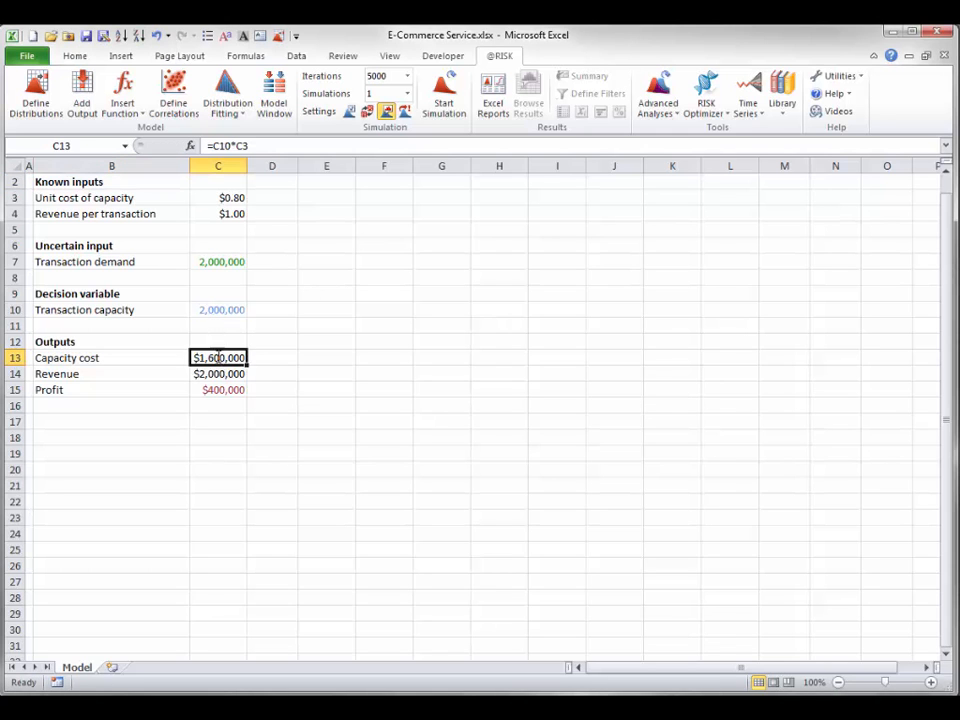
key("F2")
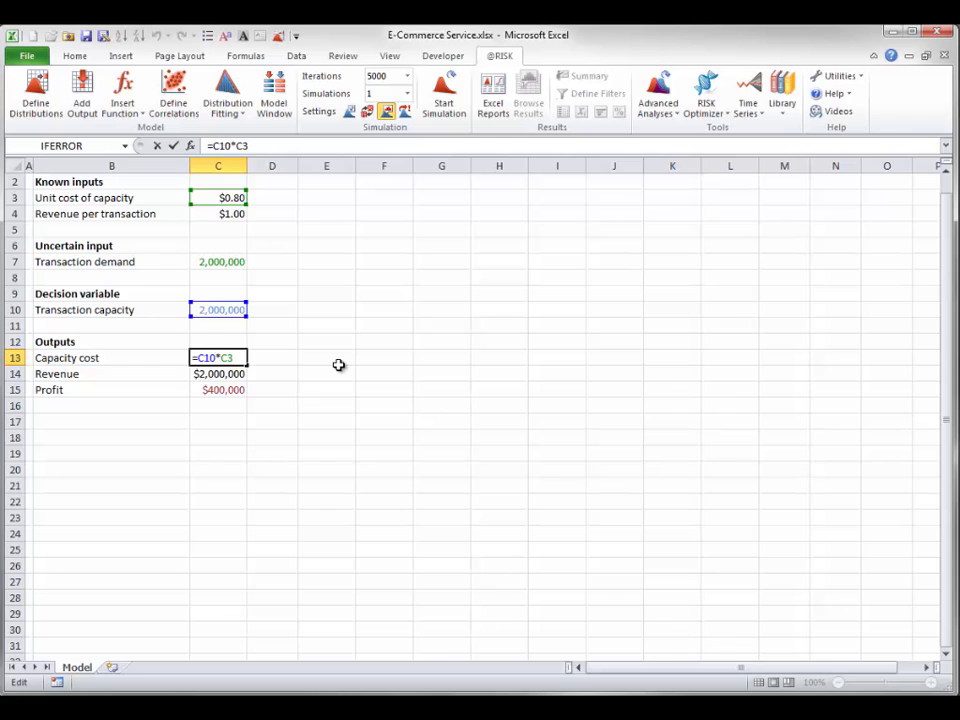
key("Escape")
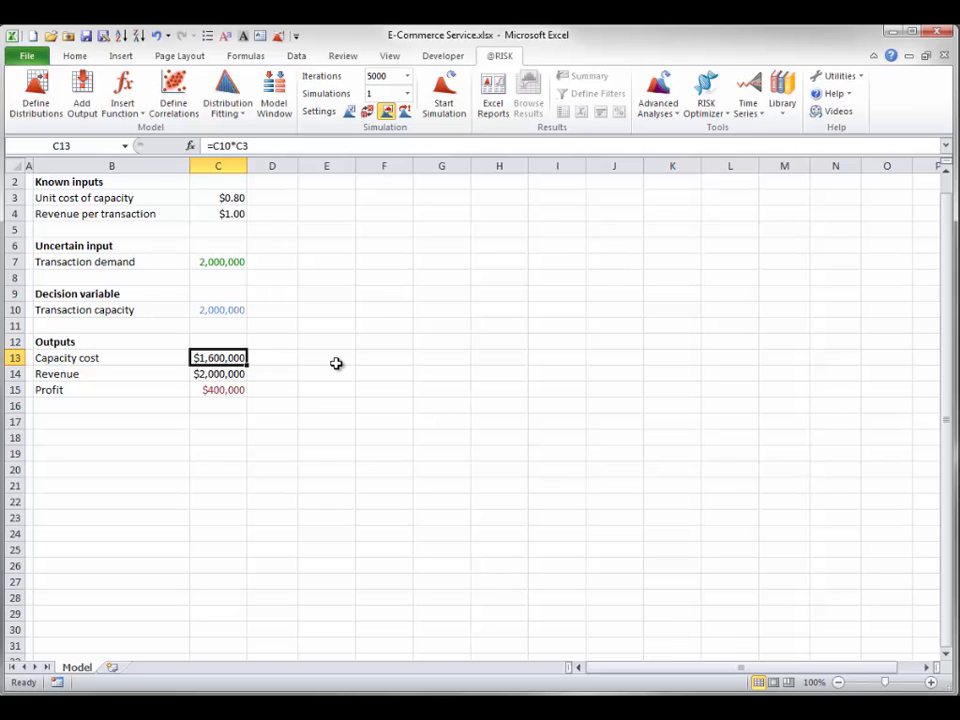
left_click(233, 373)
double_click(229, 373)
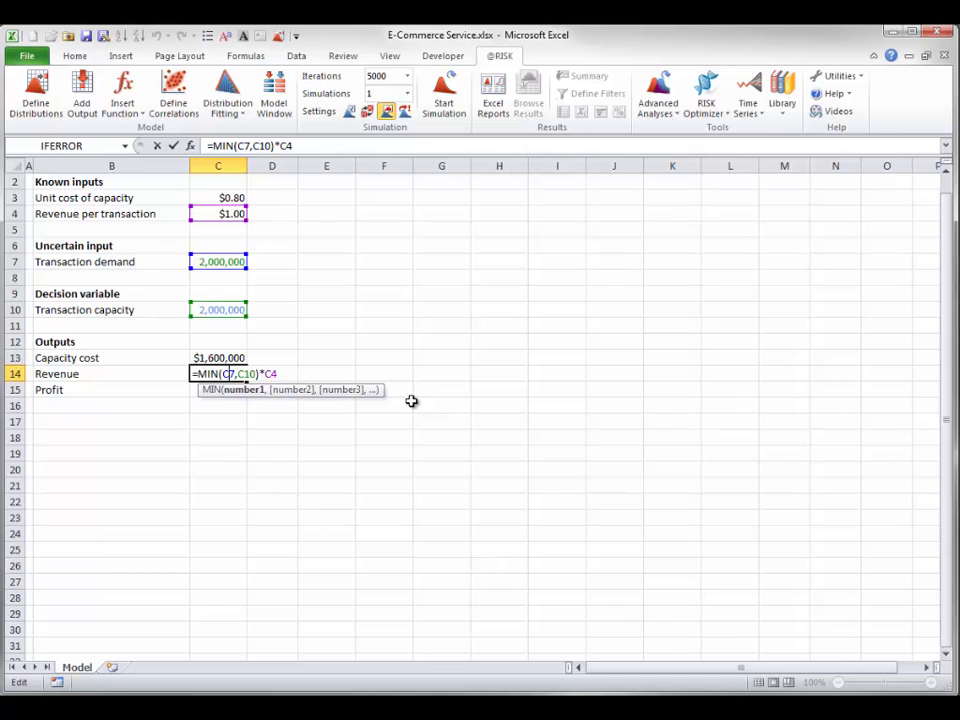
key("Escape")
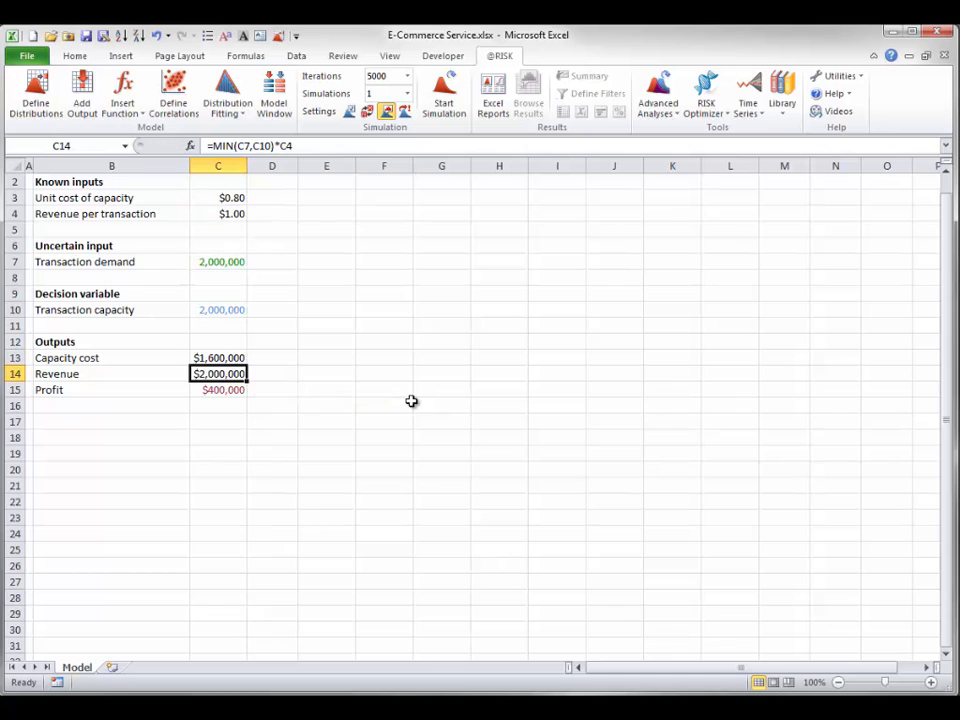
double_click(215, 392)
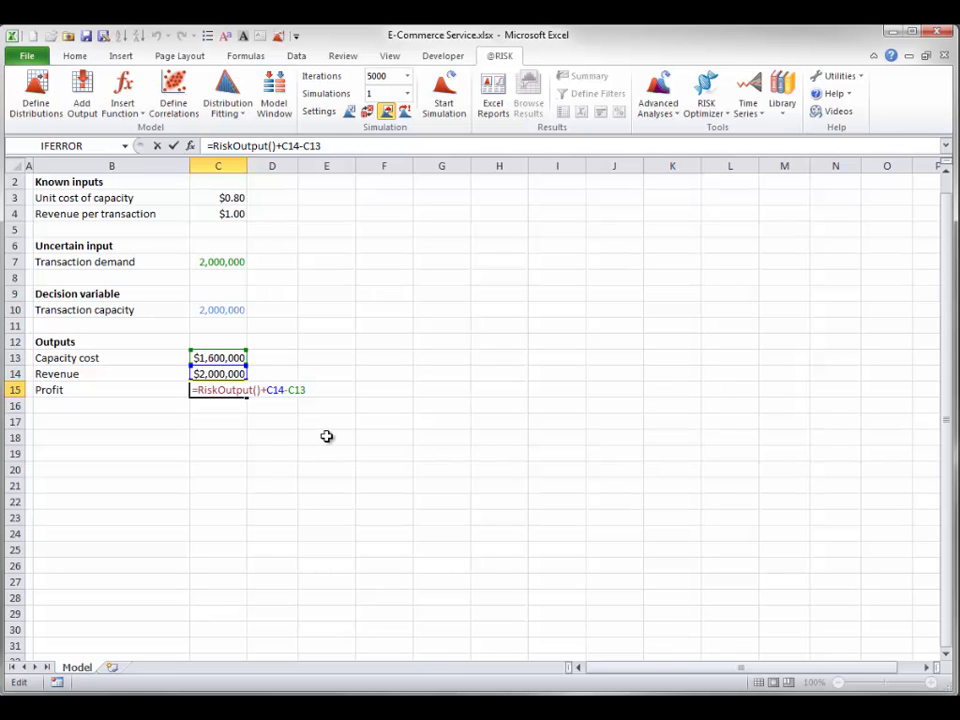
key("Escape")
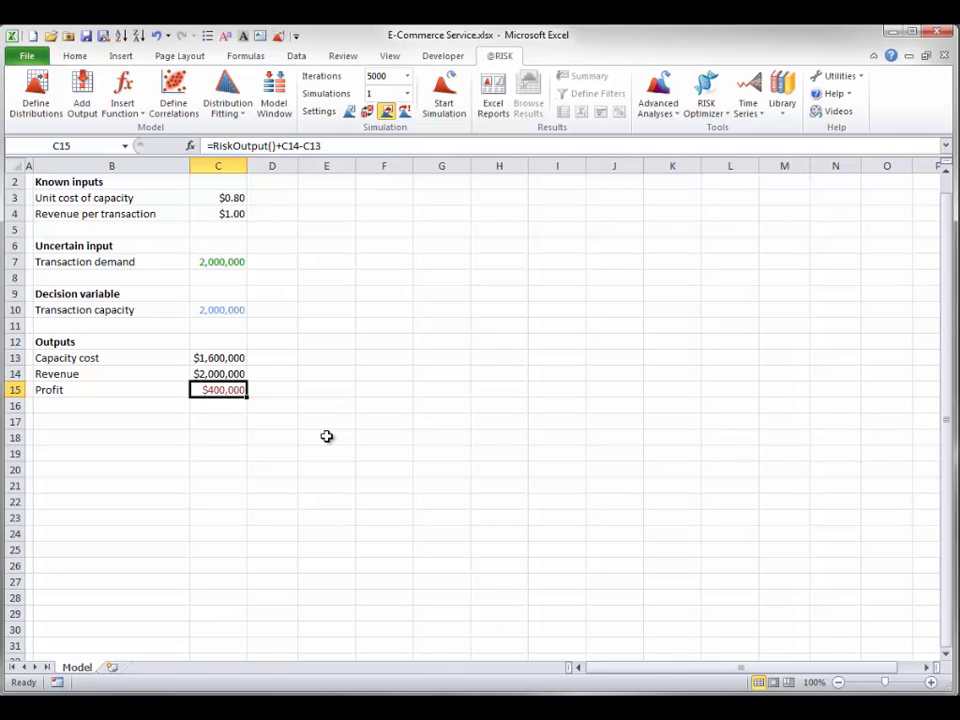
left_click(207, 258)
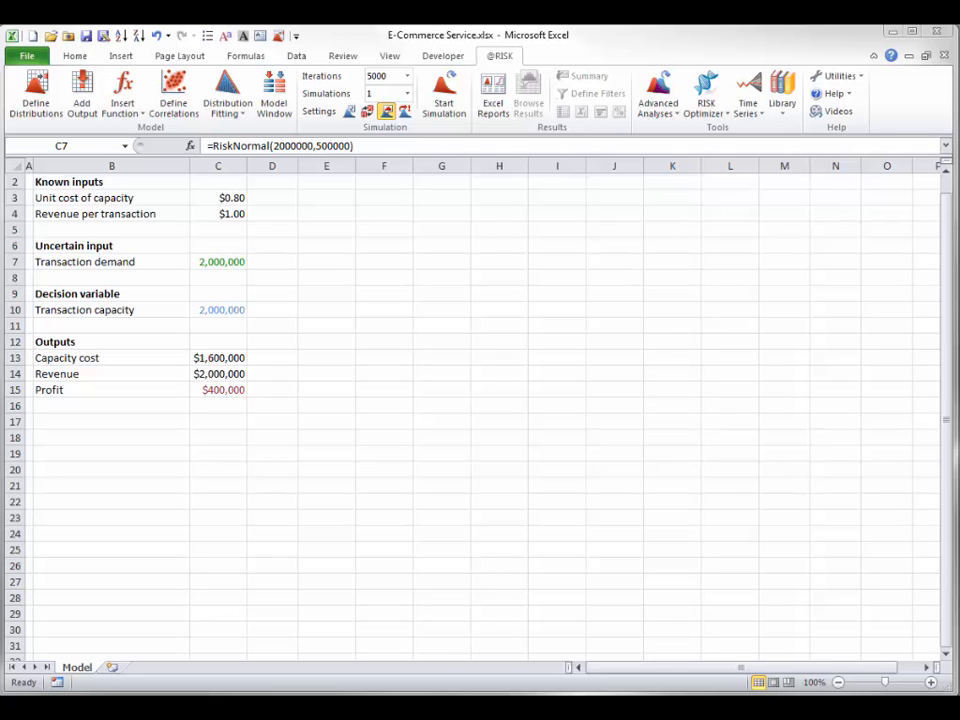
Switch the model to random sample values and recalculate it repeatedly to see how demand, revenue and profit vary
left_click(366, 114)
left_click(366, 114)
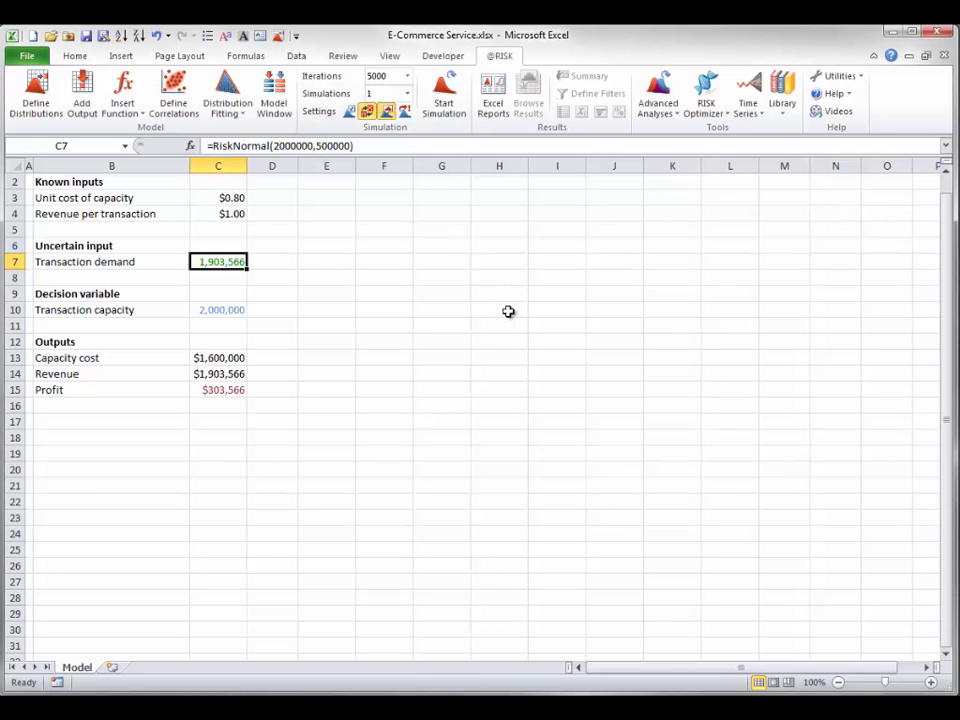
key("F9")
key("F9")
key("F9")
key("F9")
key("F9")
key("F9")
key("F9")
key("F9")
key("F9")
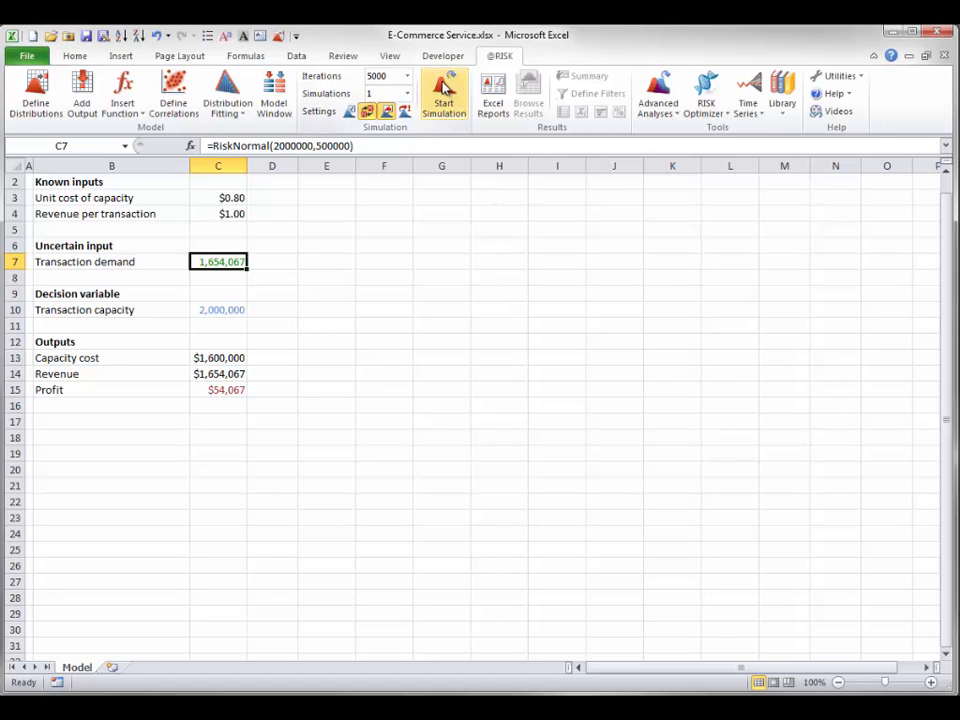
Toggle repeatedly between random and static values to compare them, leaving the model on static values
left_click(367, 112)
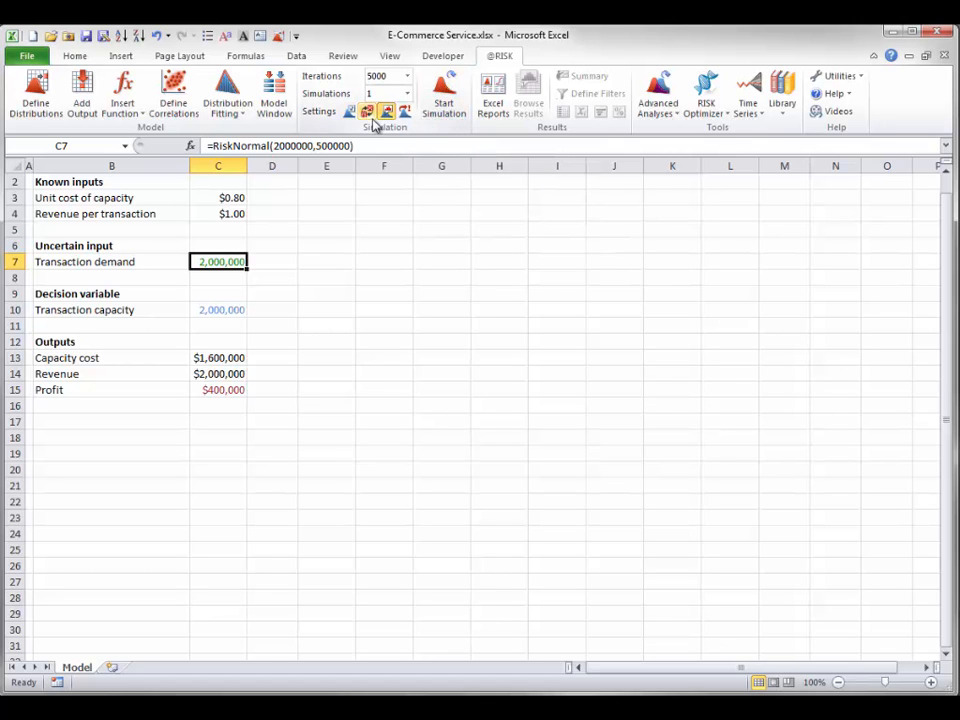
left_click(368, 112)
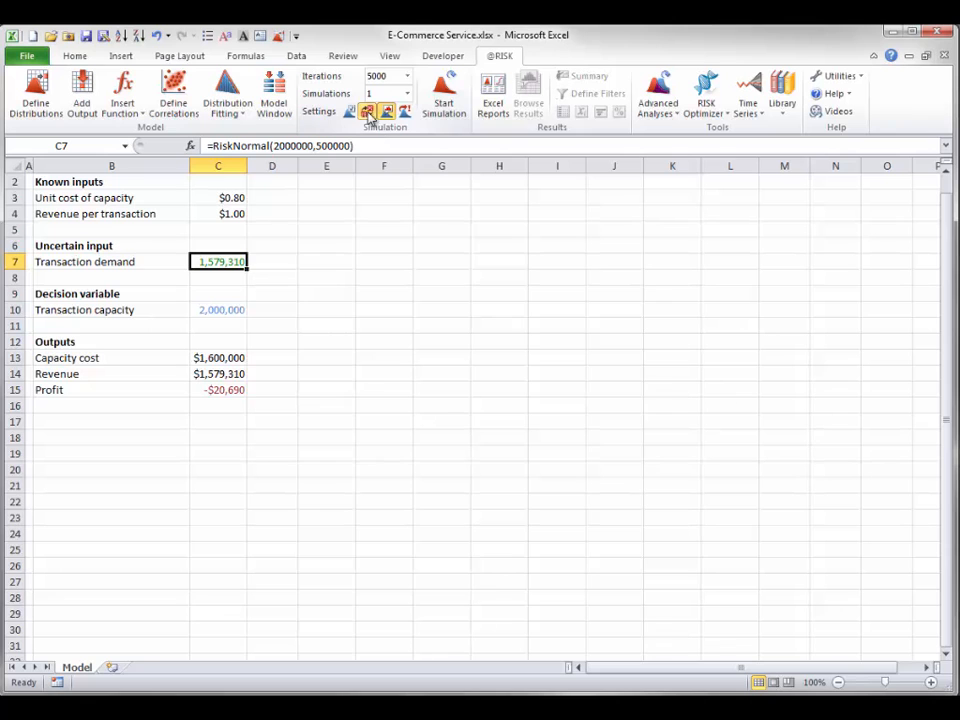
left_click(367, 112)
left_click(367, 112)
left_click(367, 112)
left_click(367, 112)
left_click(368, 112)
left_click(369, 113)
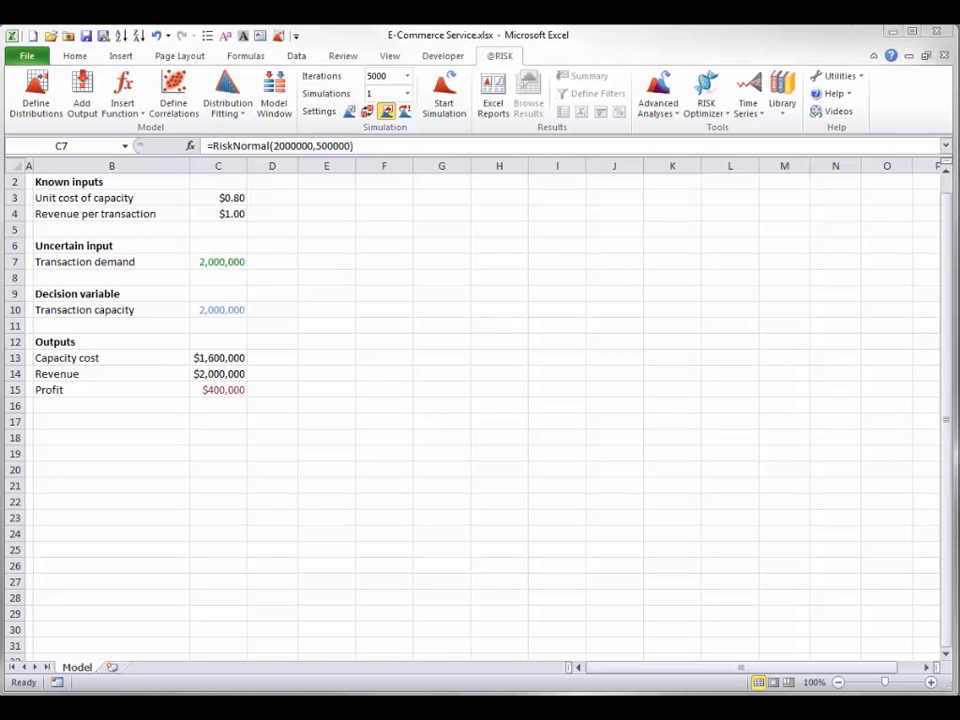
Run the simulation and view the distribution graph and statistics for the Profit output in C15, closing the graph when done
left_click(445, 90)
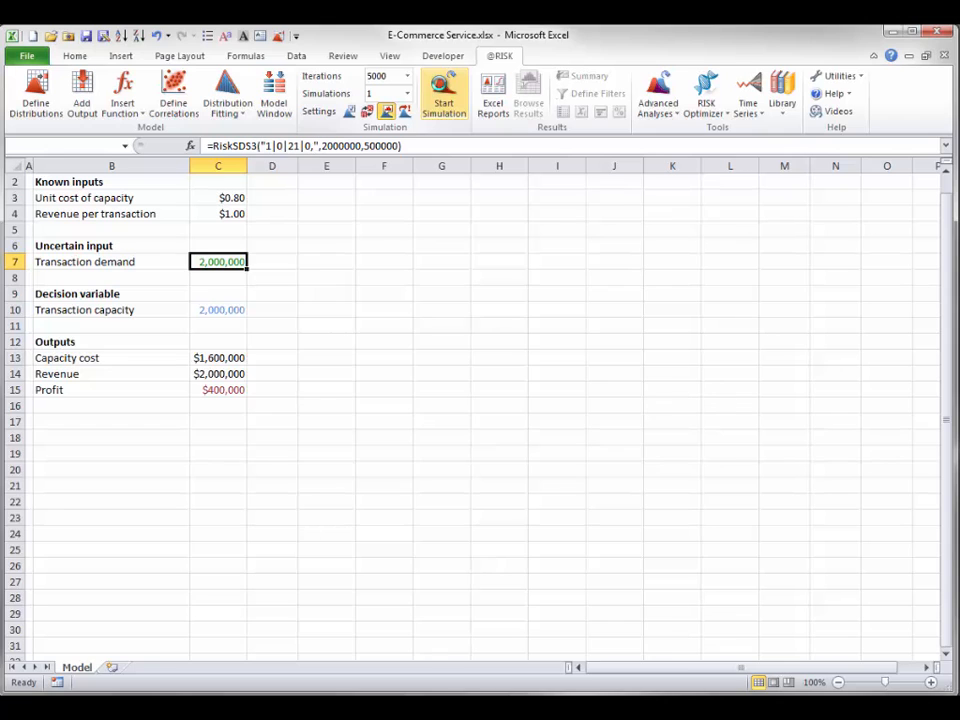
left_click_drag(326, 352, 687, 176)
left_click(212, 393)
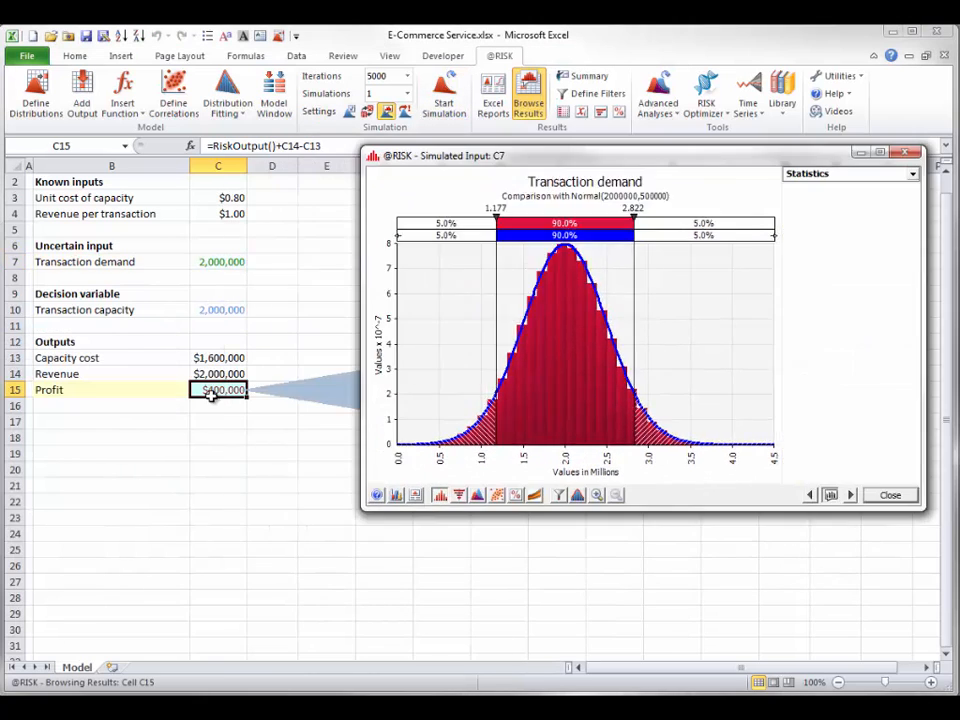
left_click_drag(604, 163, 572, 167)
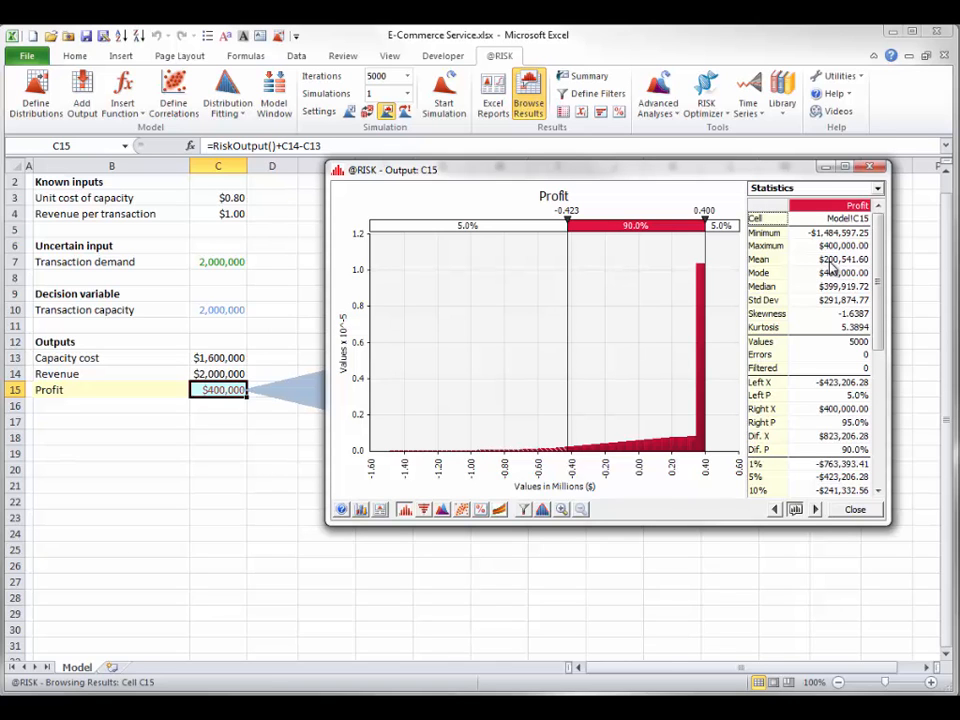
left_click(856, 512)
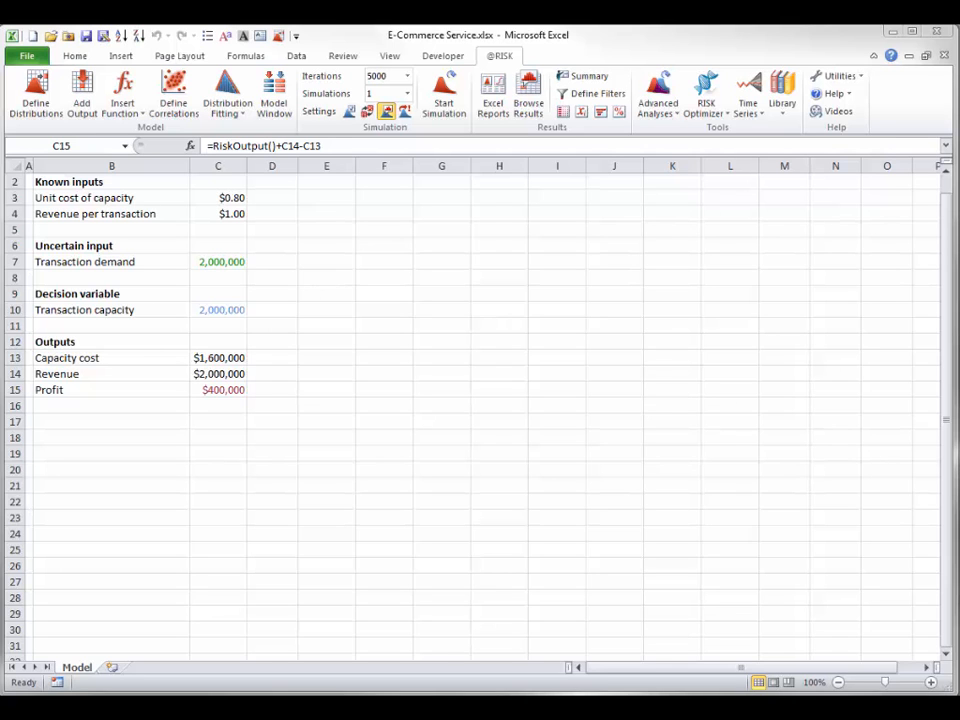
Set the transaction capacity in C10 to 1,999,000
left_click(211, 310)
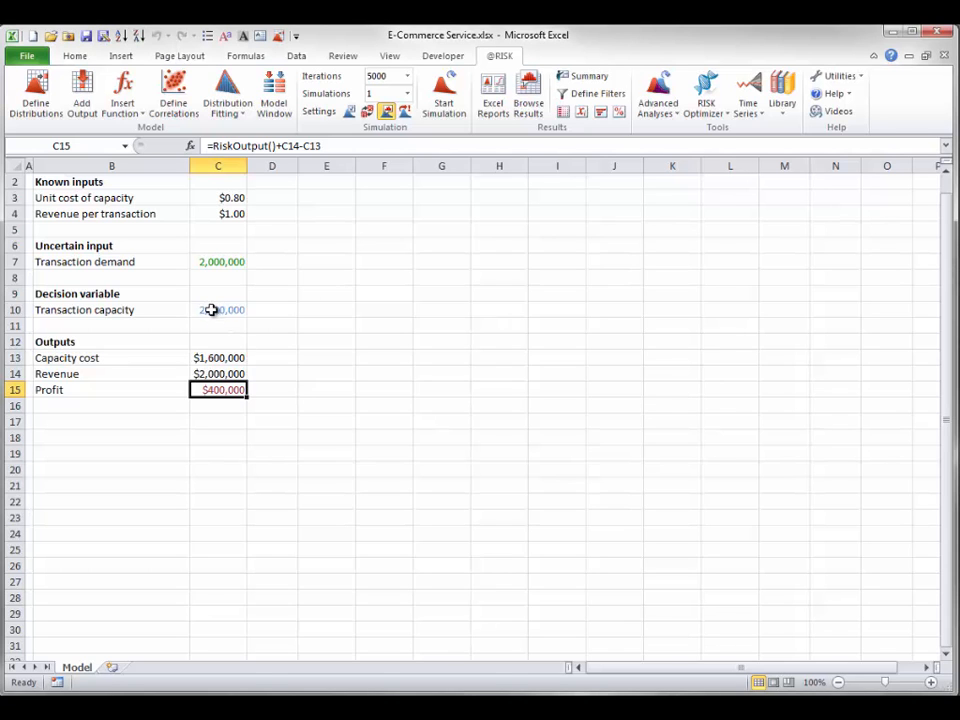
left_click(211, 310)
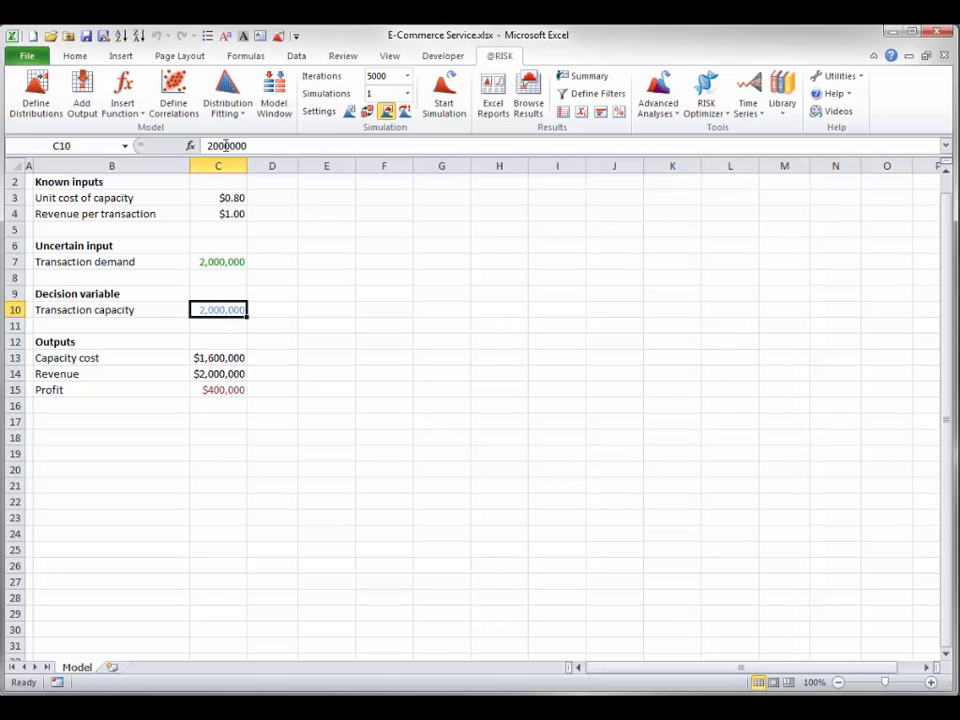
left_click_drag(226, 146, 195, 148)
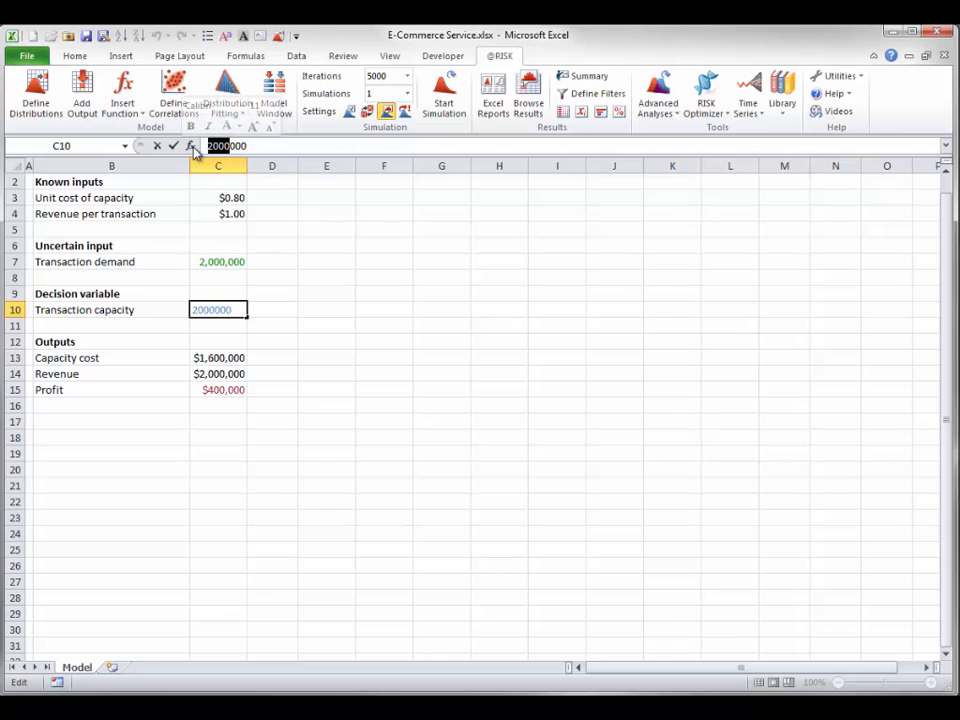
key("BackSpace")
type("1999")
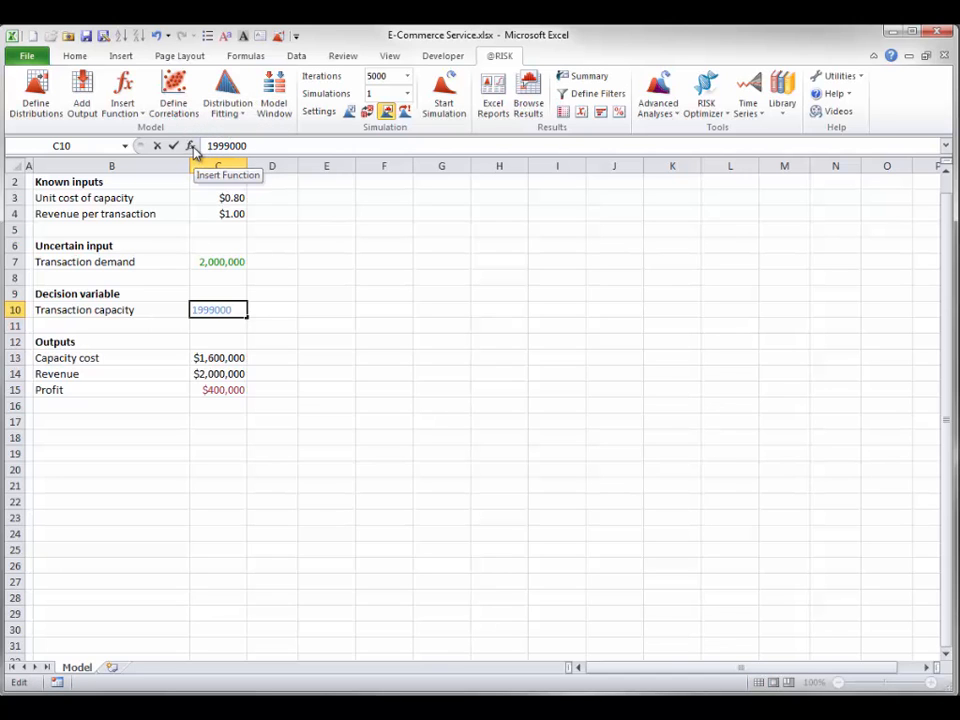
key("Return")
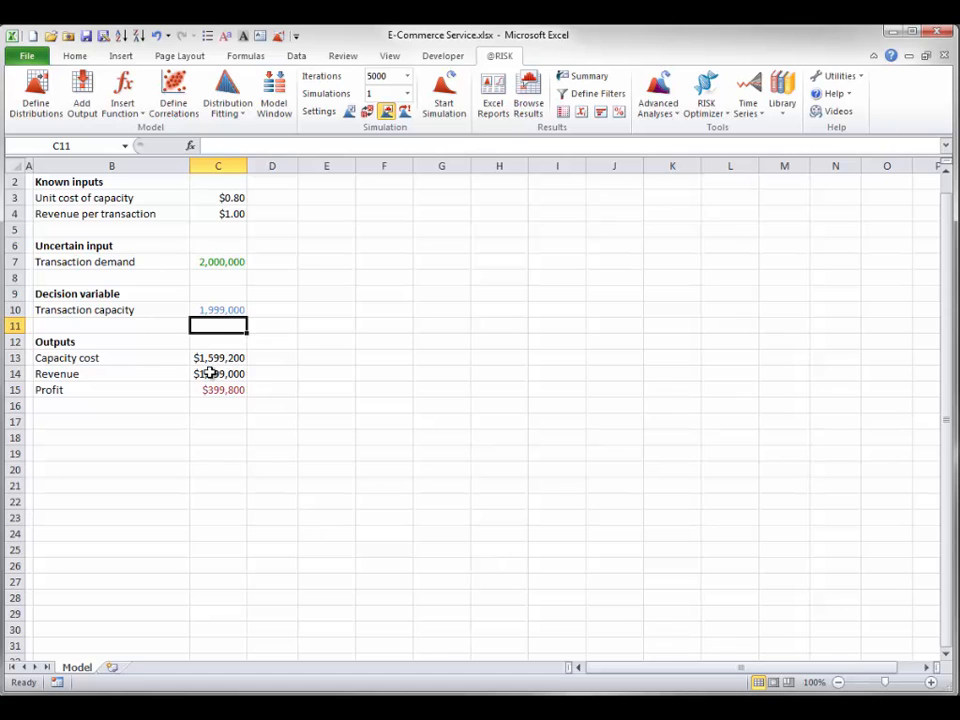
Set the transaction capacity in C10 to 2,001,000
left_click(216, 309)
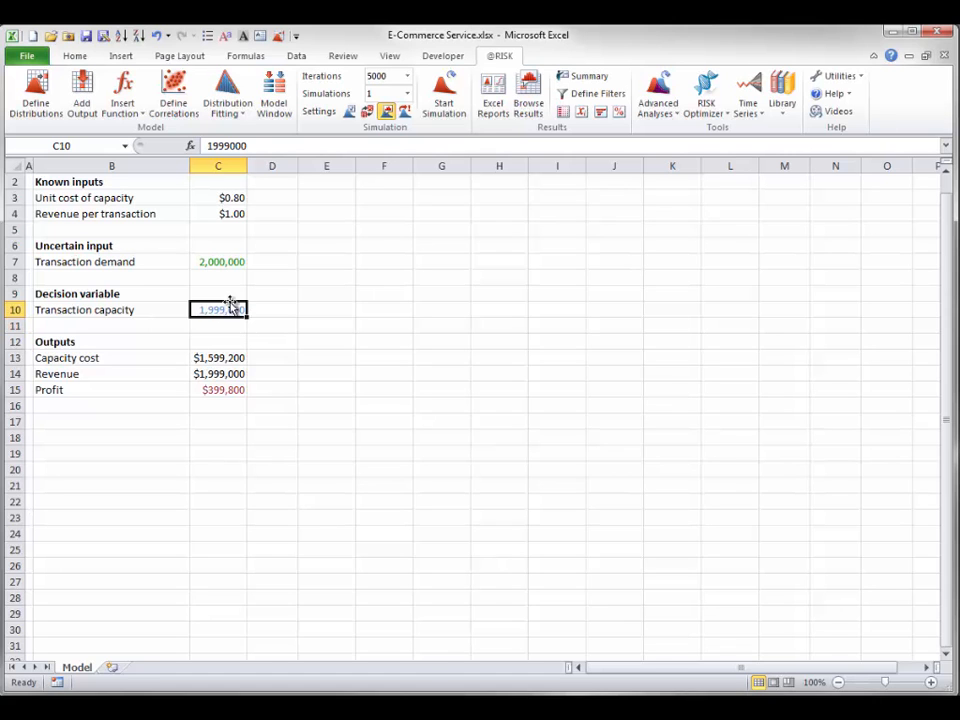
left_click_drag(229, 146, 207, 146)
type("2001")
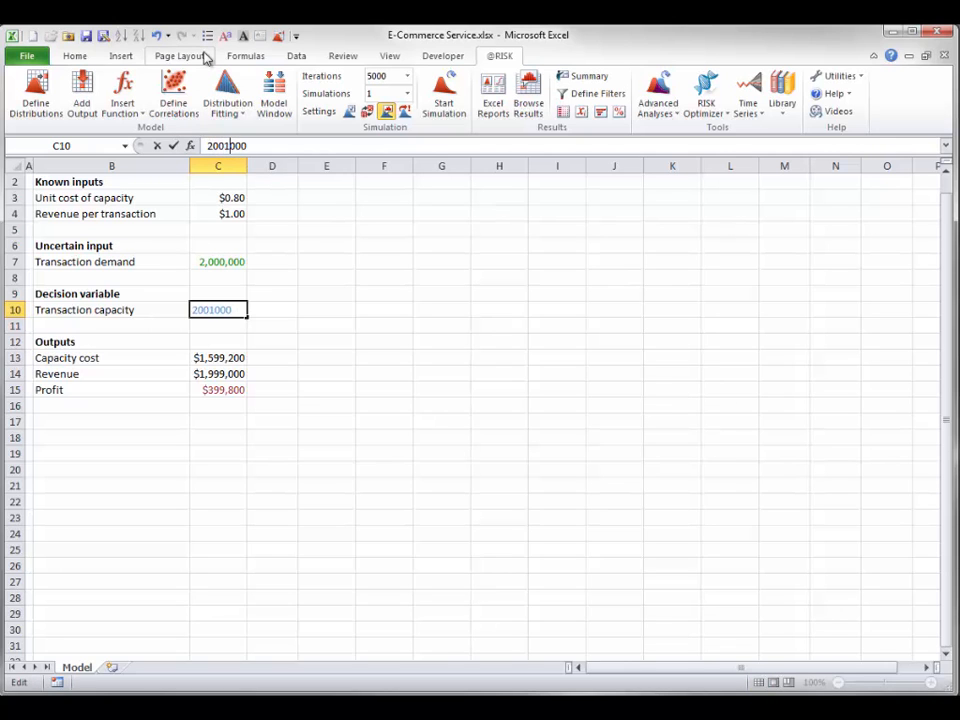
key("Return")
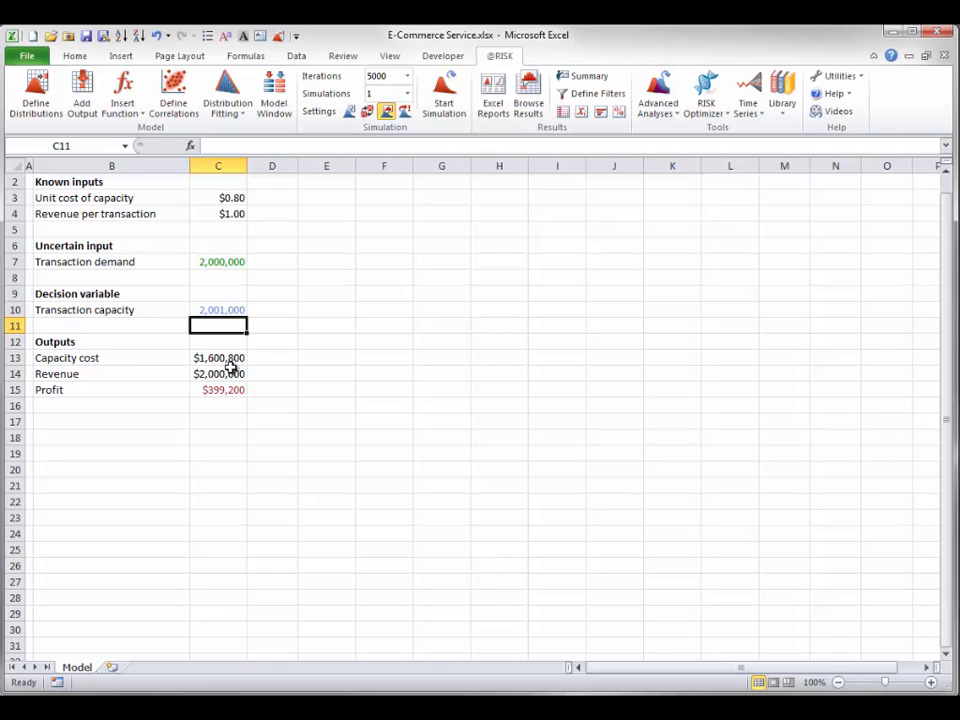
Change the font color of the hidden capacity values in E10:J10 to black
left_click_drag(316, 308, 591, 308)
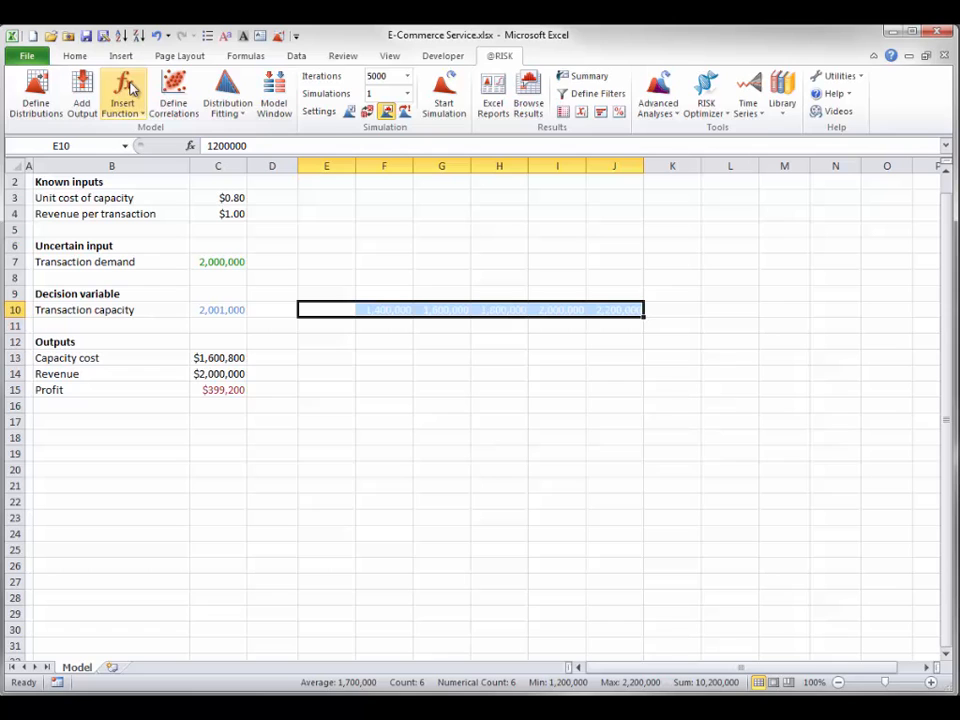
left_click(73, 57)
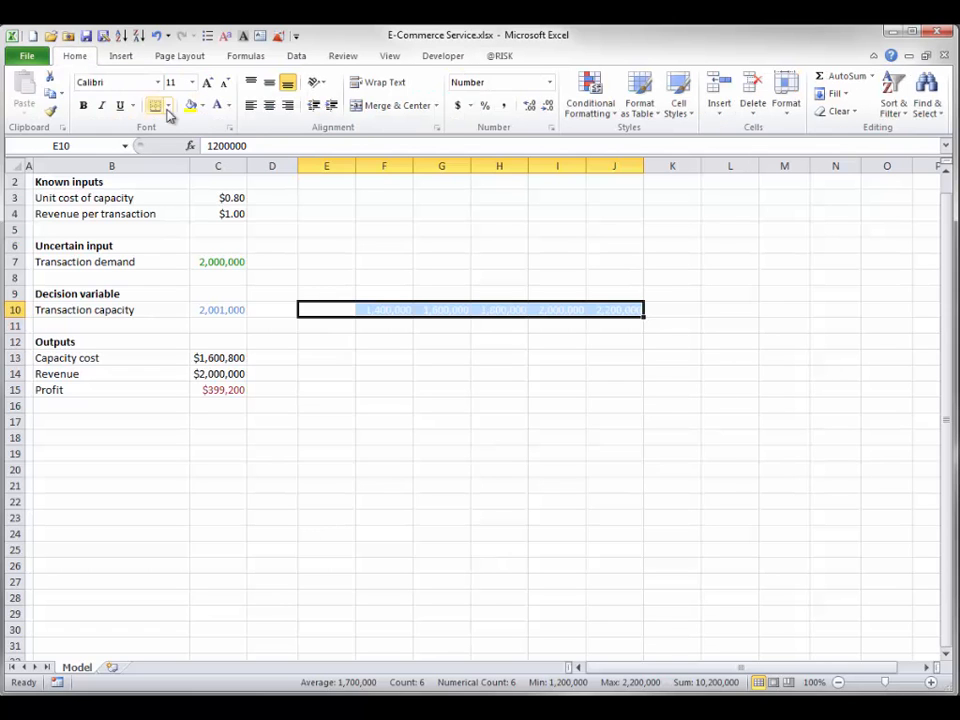
left_click(228, 106)
left_click(218, 124)
Replace the transaction capacity in C10 with a RiskSimtable formula that references the capacity values in E10:J10
left_click(220, 310)
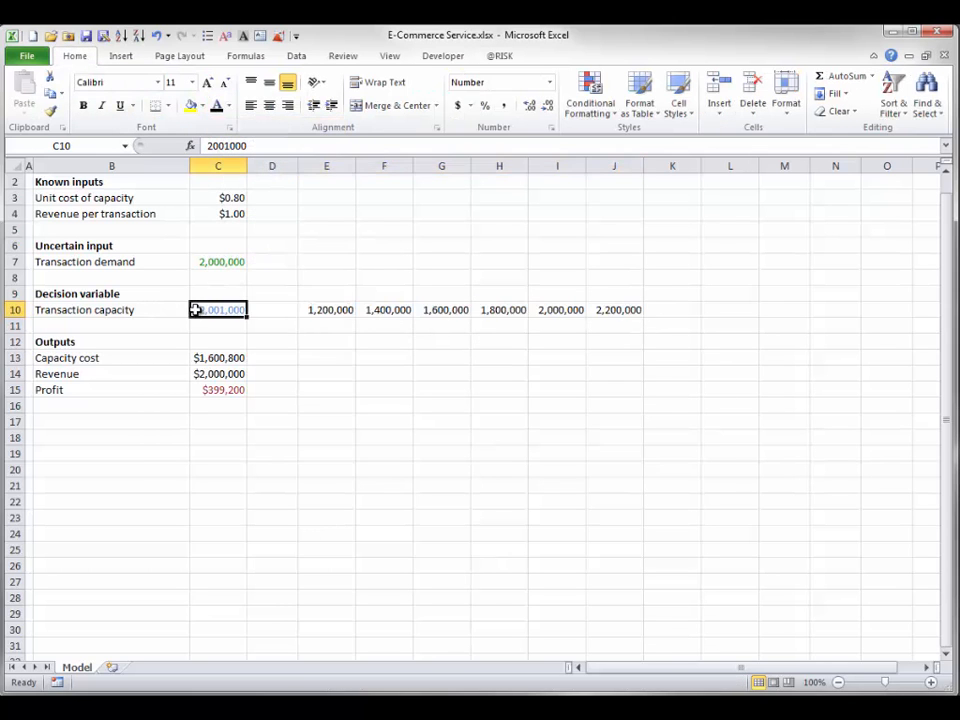
type("=risk")
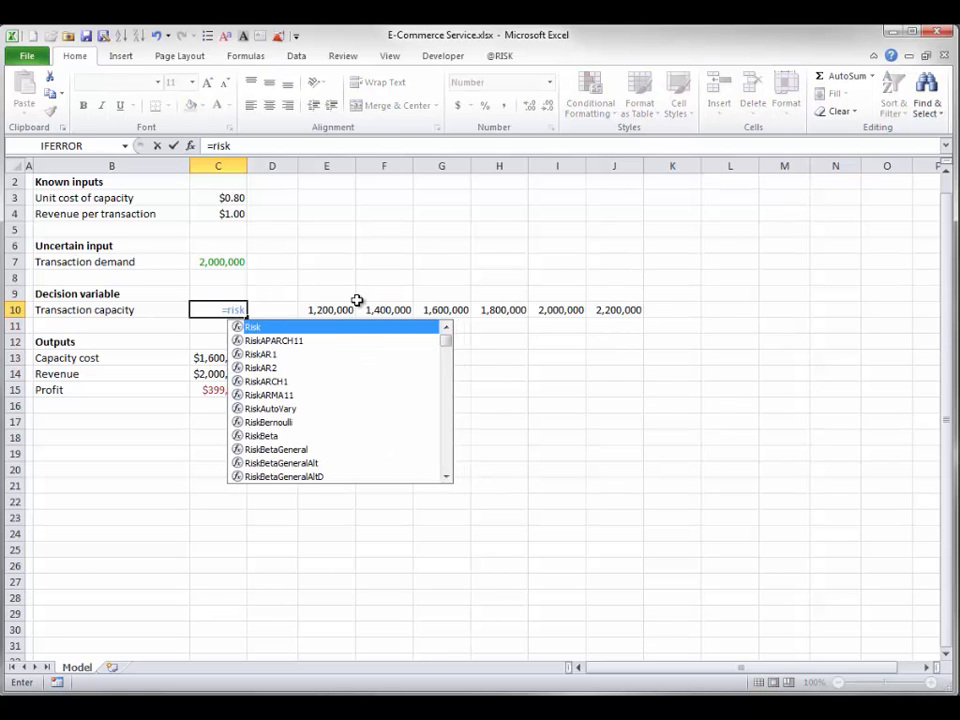
type("sim")
key("Tab")
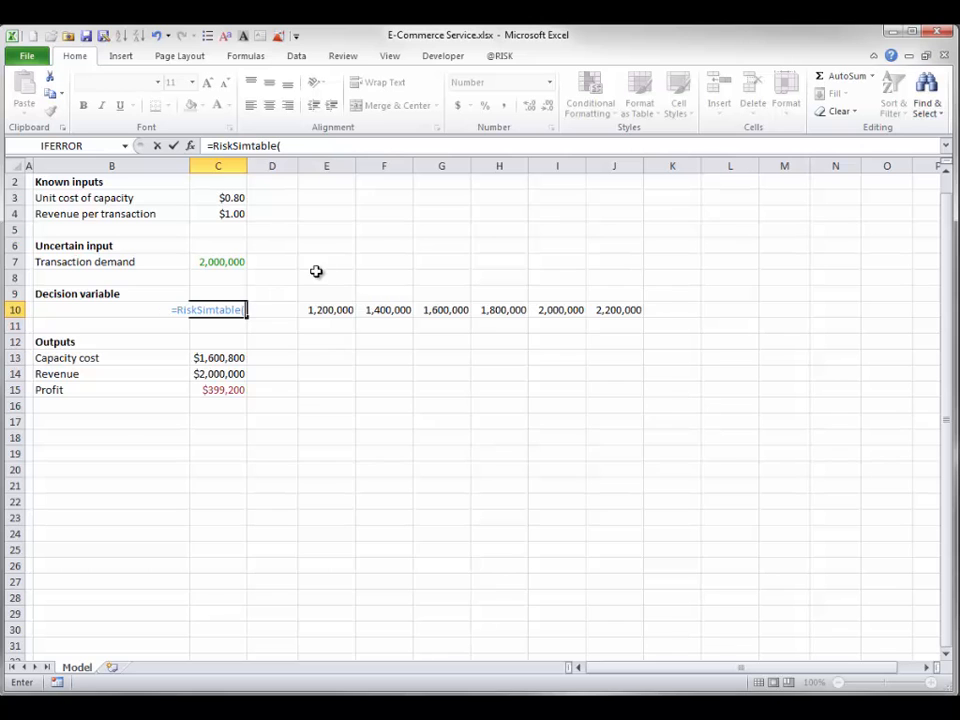
left_click_drag(331, 312, 620, 309)
type(")")
key("Return")
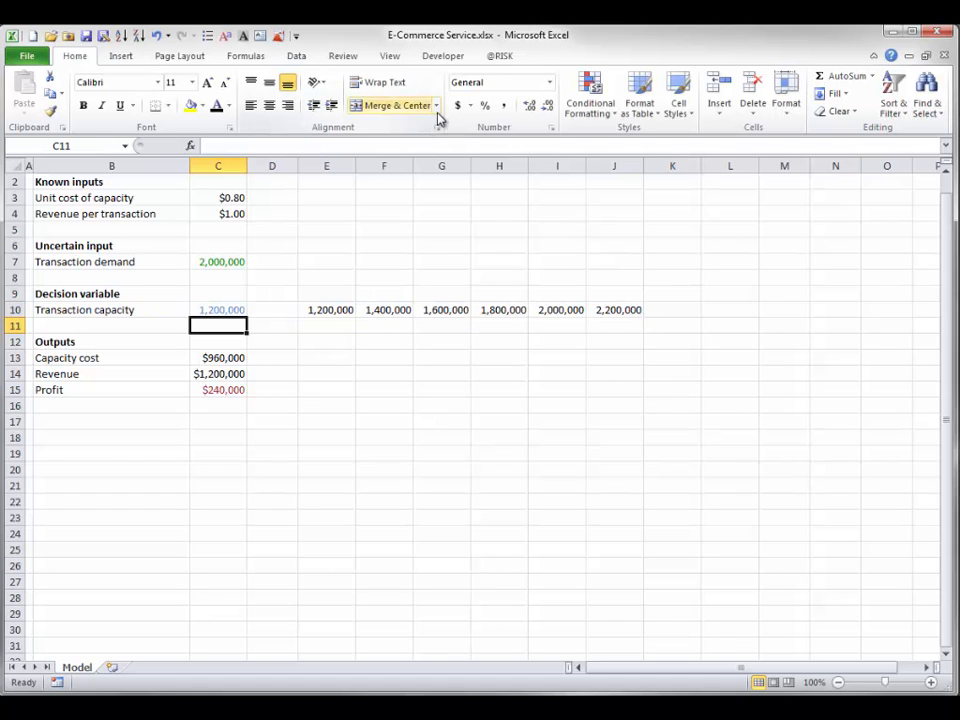
Run the model with the number of simulations set to 6 and open the results summary in place of the Profit graph
left_click(498, 56)
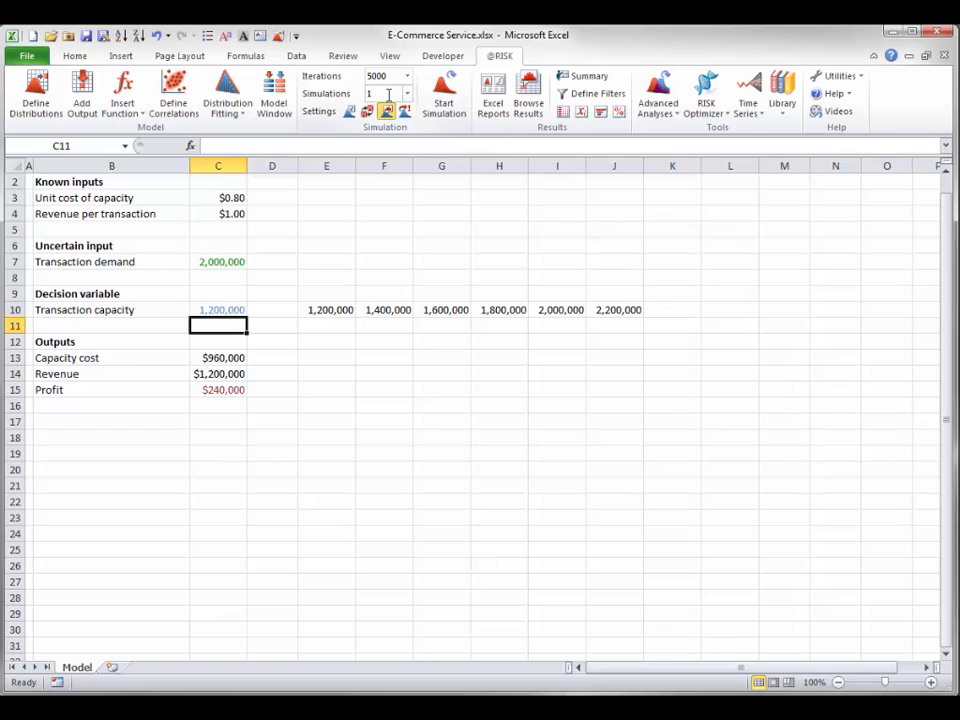
type("6")
left_click(444, 92)
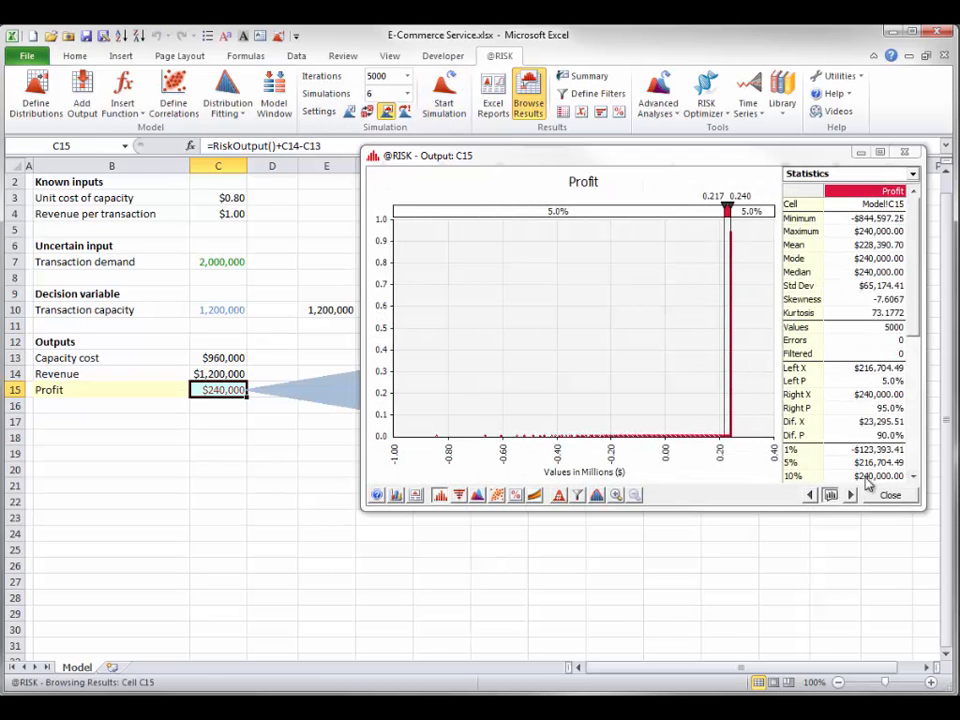
left_click(890, 497)
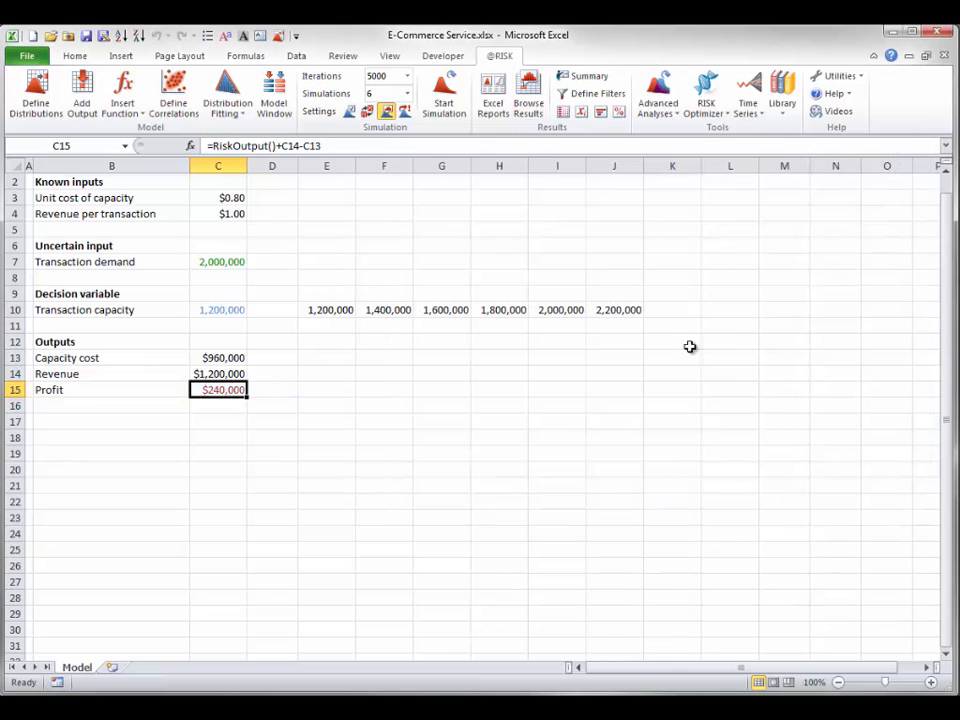
left_click(588, 80)
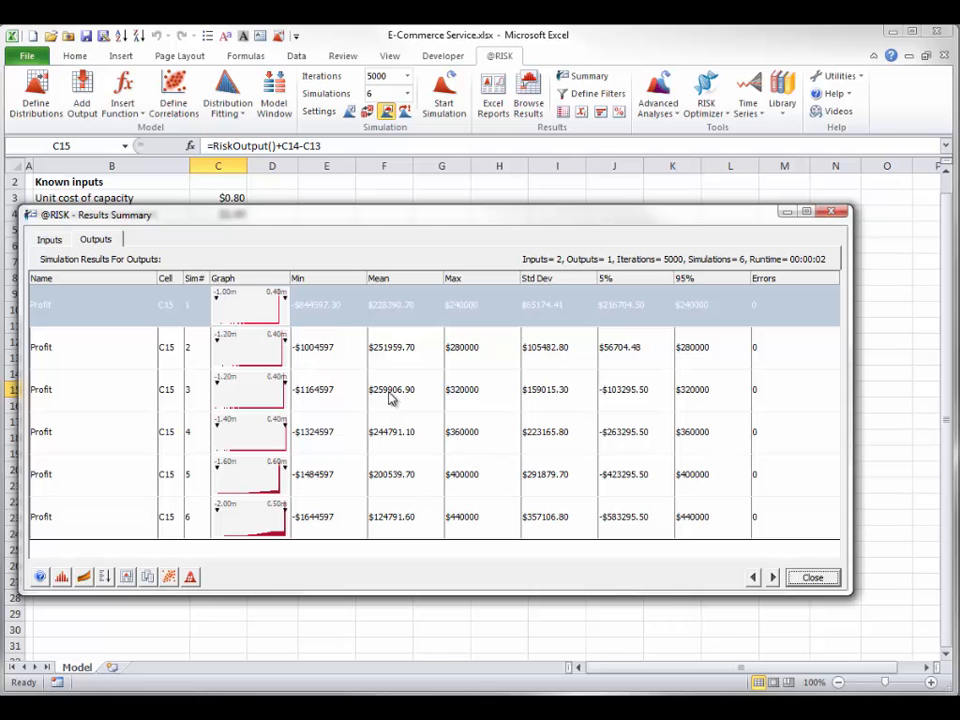
Close the results summary and enter the critical ratio formula =200/(200+800) in cell C17
left_click(811, 577)
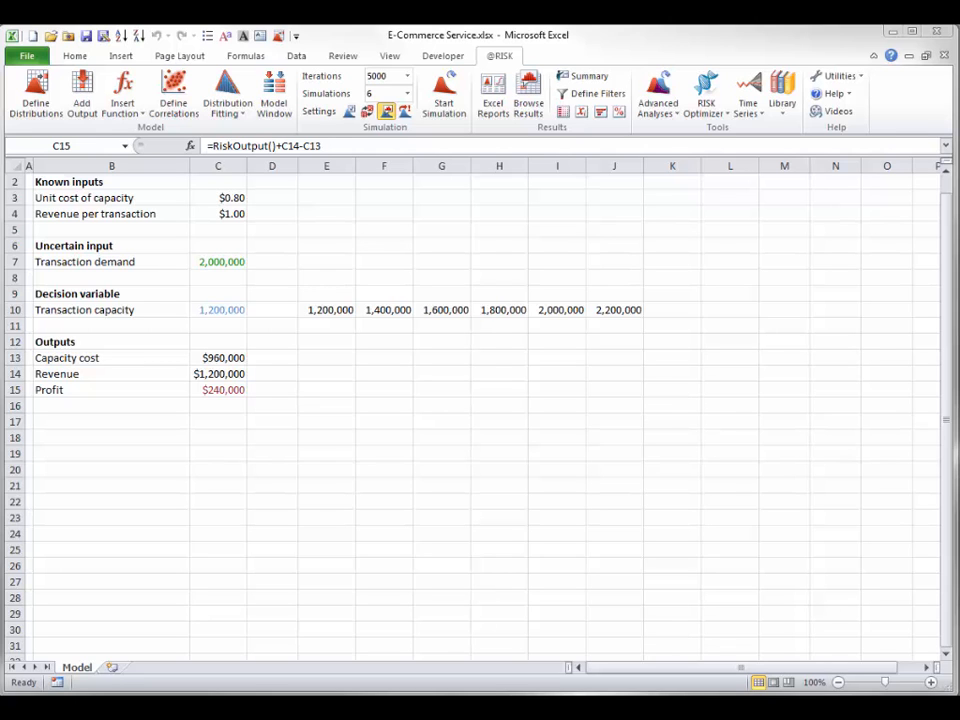
left_click(226, 422)
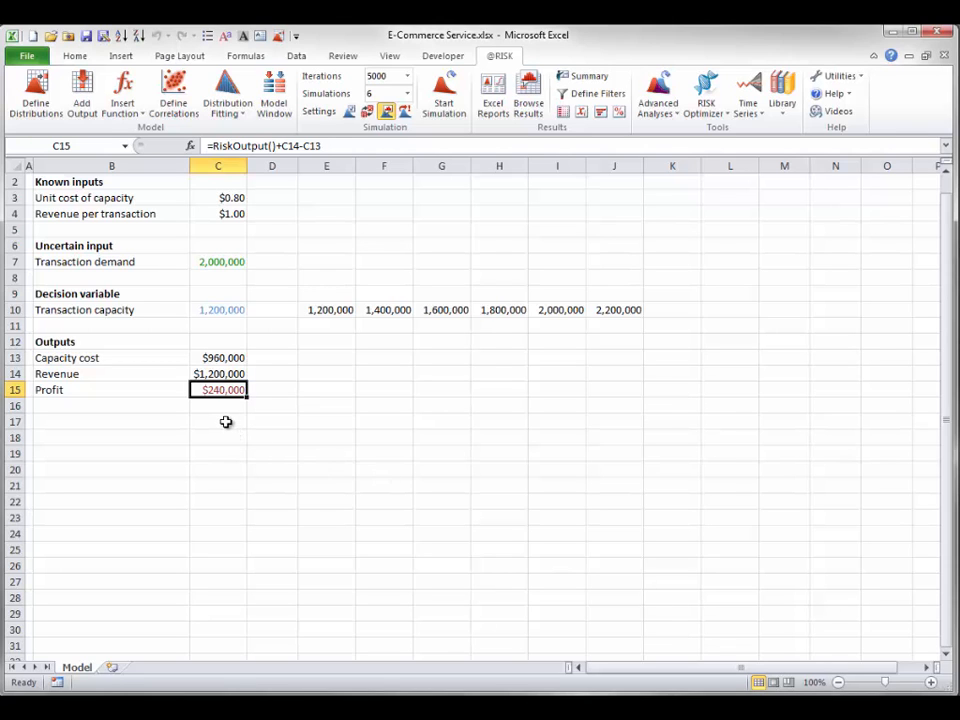
left_click(224, 422)
type("=")
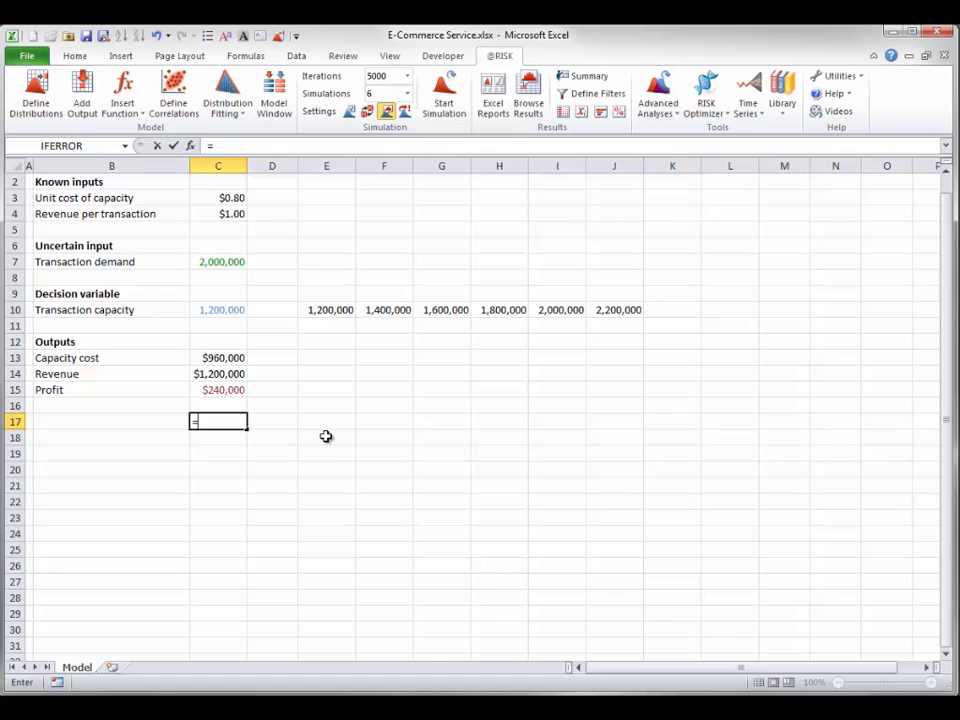
type("200/(200")
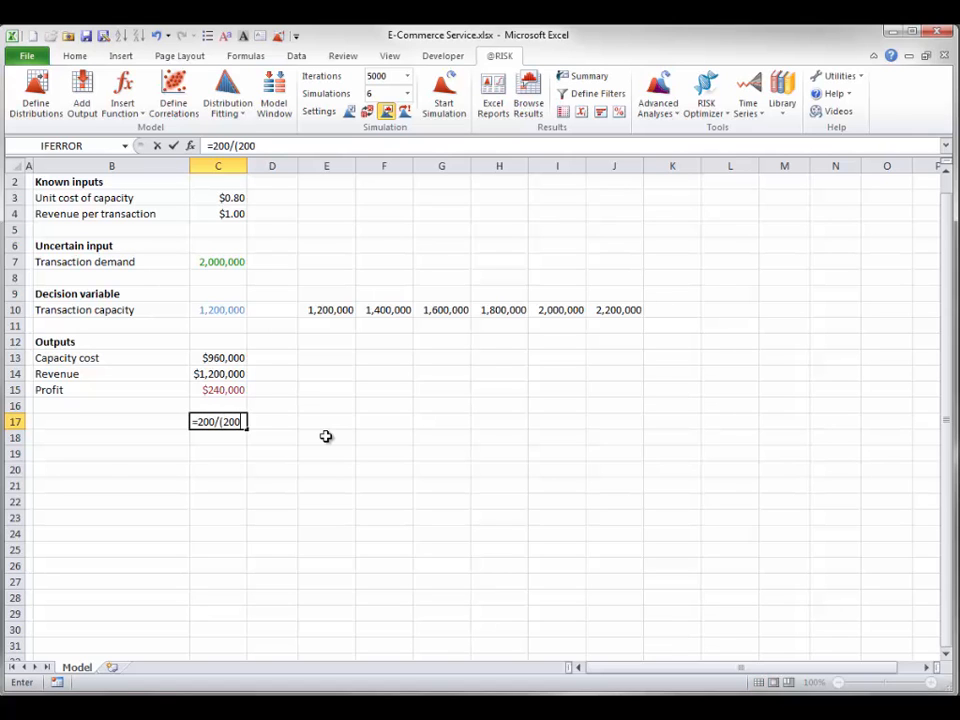
type("+800)")
key("Return")
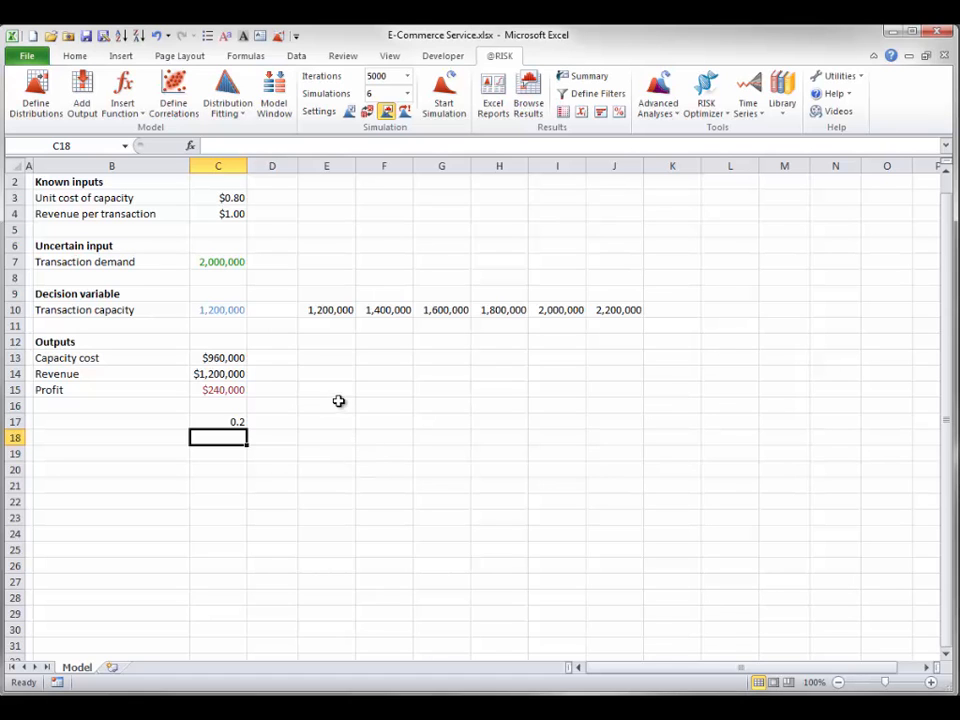
Examine the transaction demand distribution in C7 with the left-tail probability set to 20%, then accept and close its definition
left_click(208, 259)
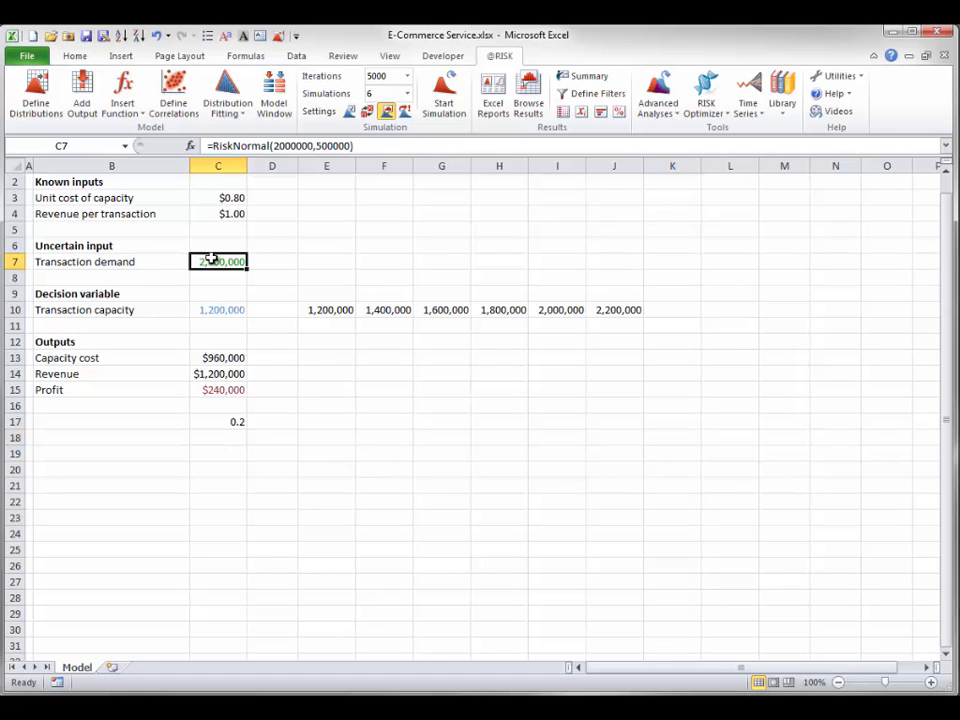
left_click(38, 88)
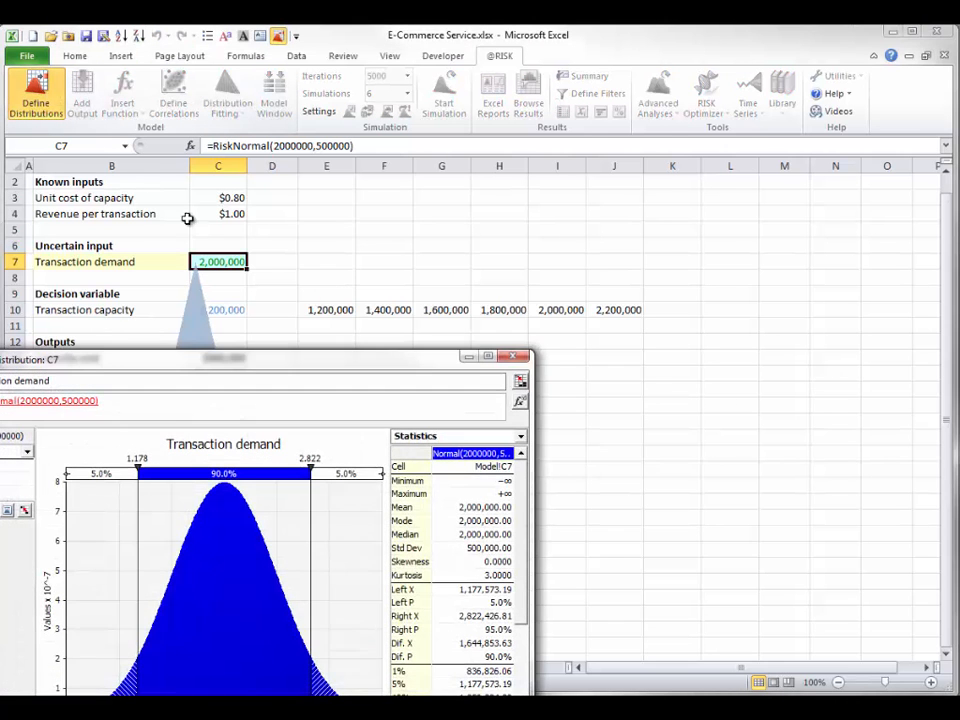
left_click_drag(253, 366, 532, 204)
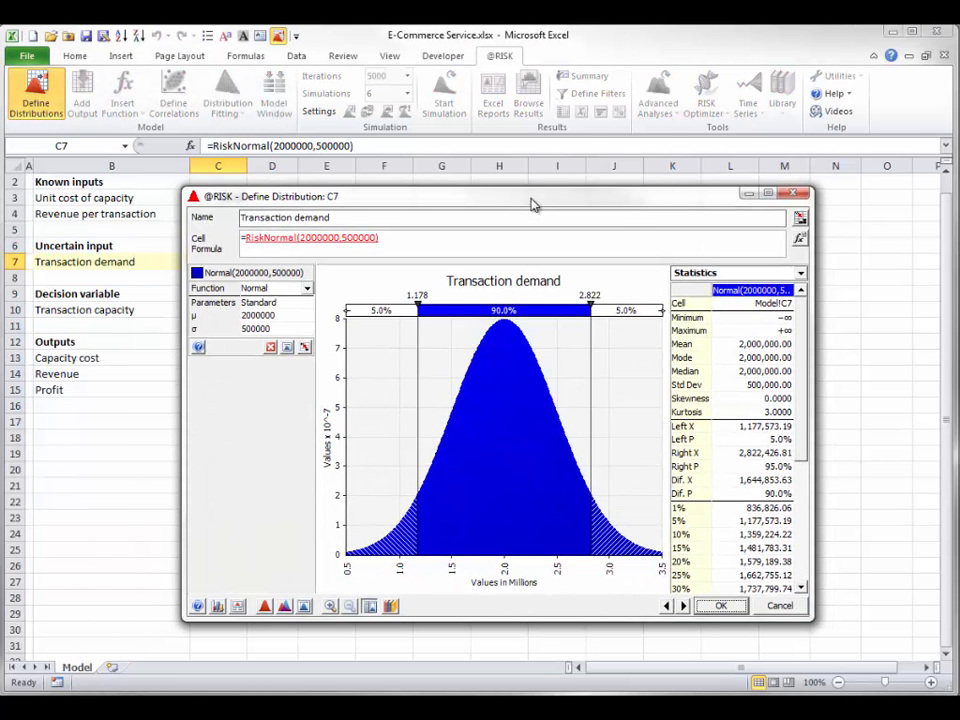
left_click(381, 311)
type("20")
key("Return")
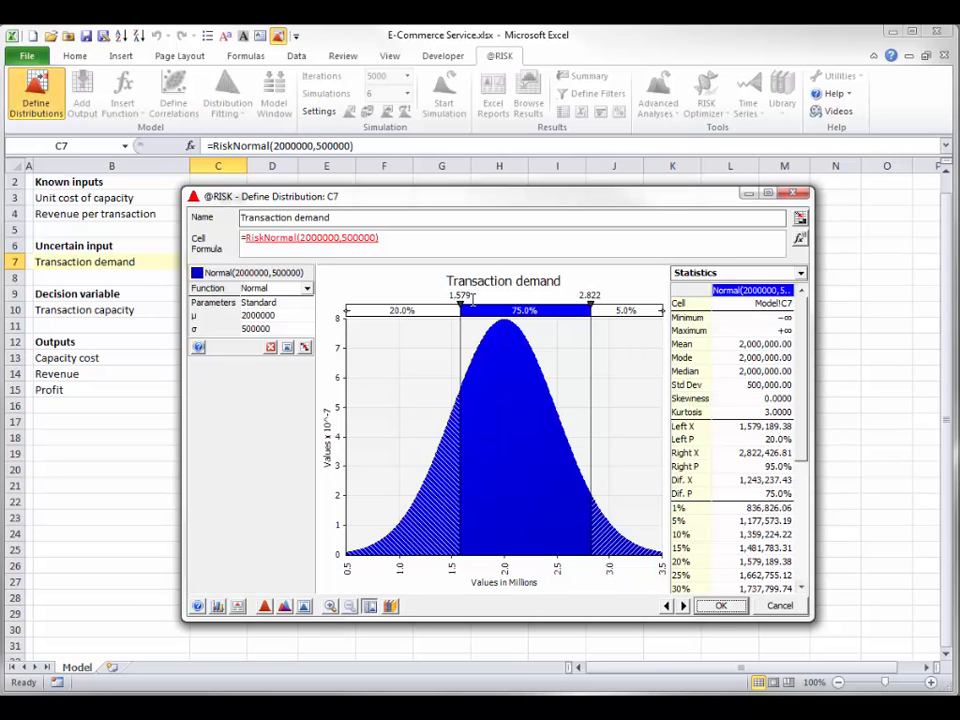
left_click(718, 607)
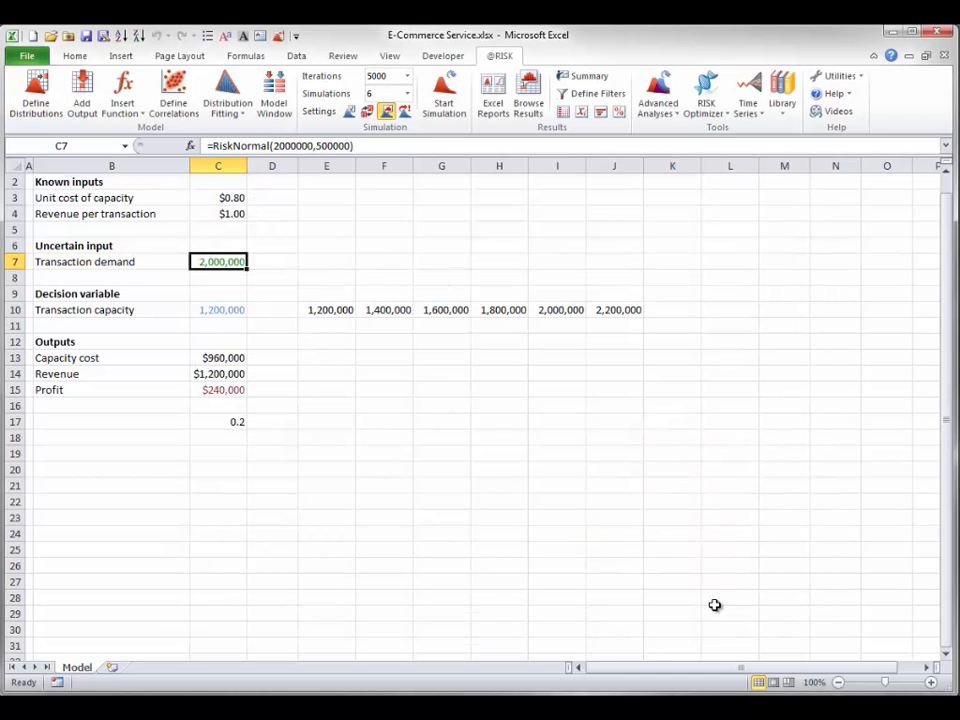